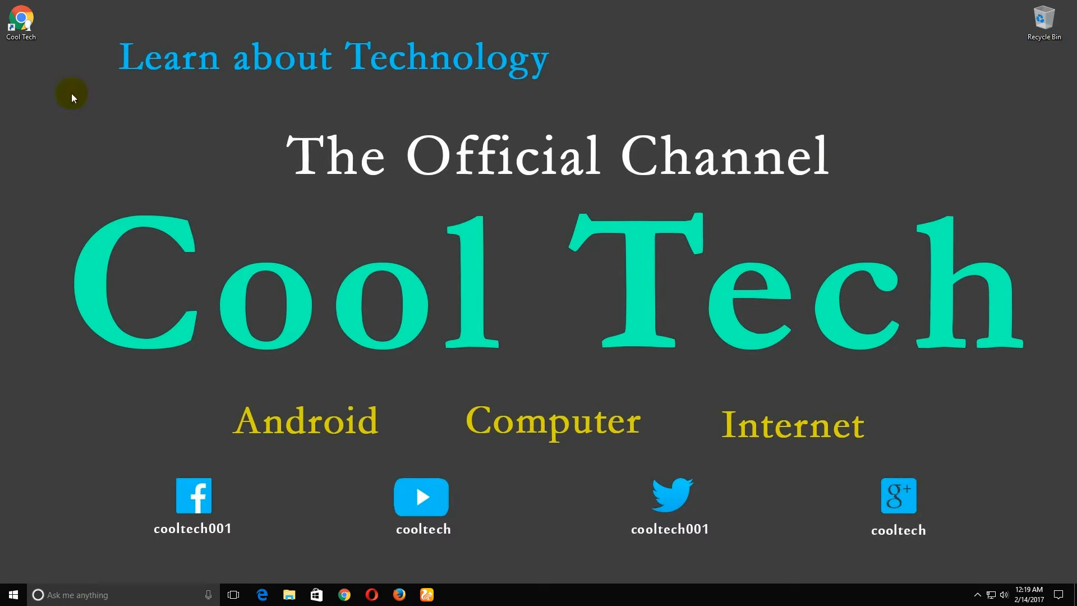
Step: Launch Chrome and search Google for 'videoscribe'
double_click(19, 16)
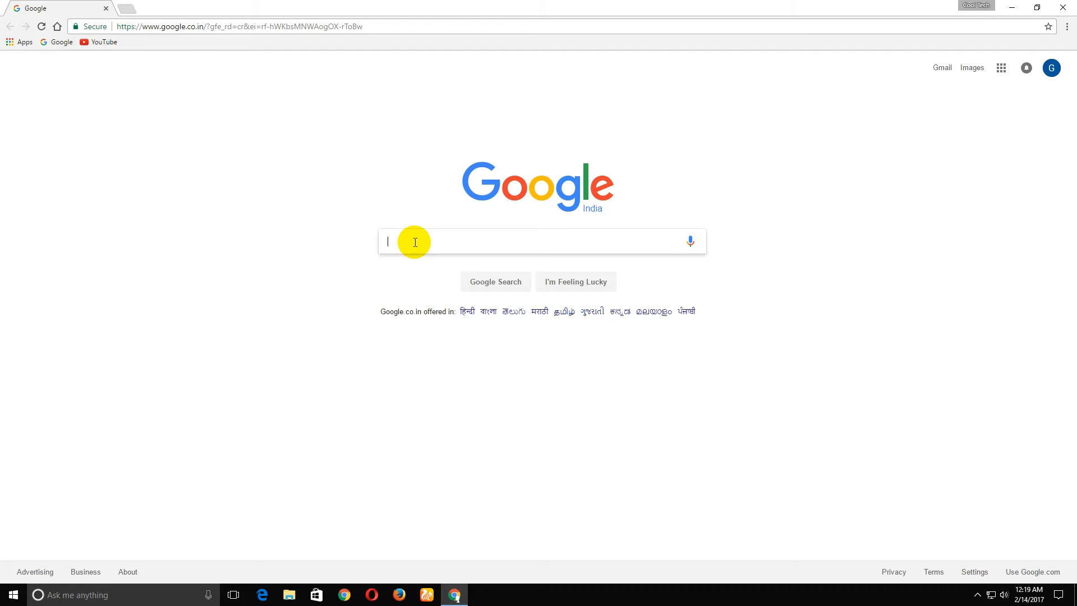
text(vid)
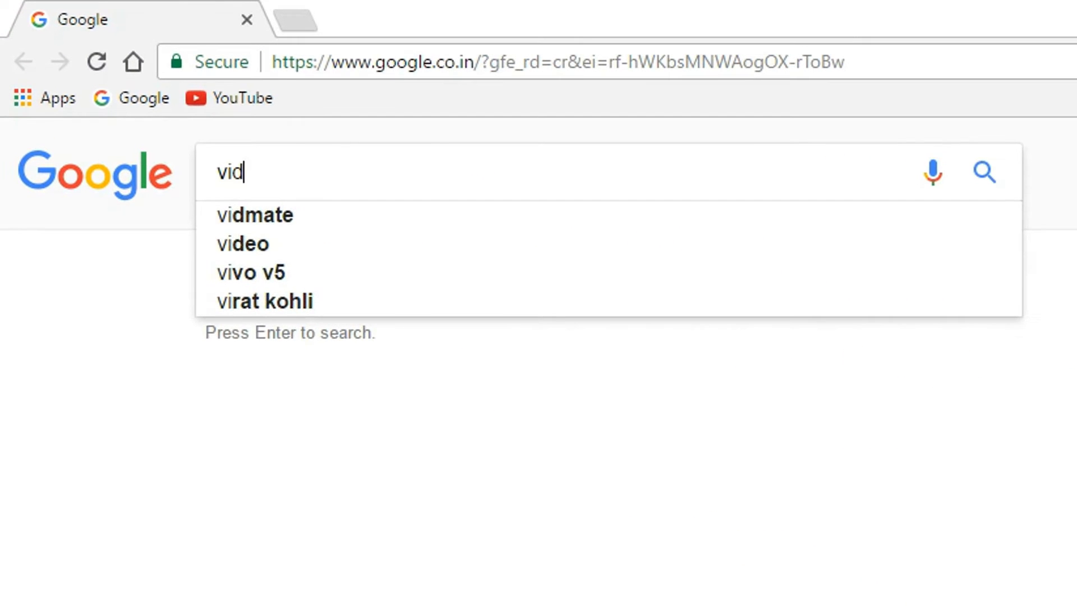
text(eoscribe)
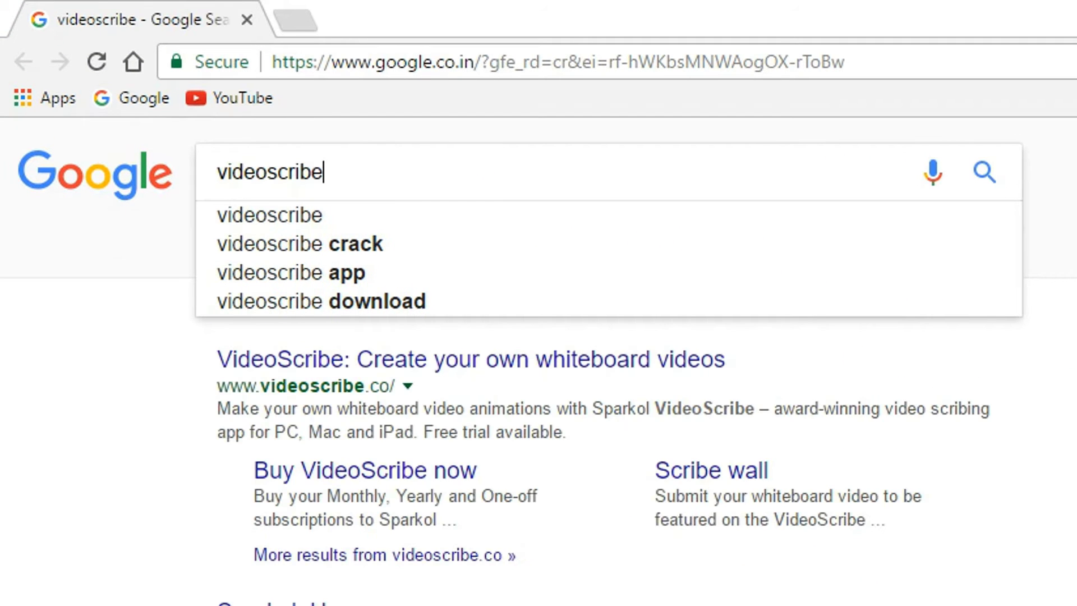
key(Return)
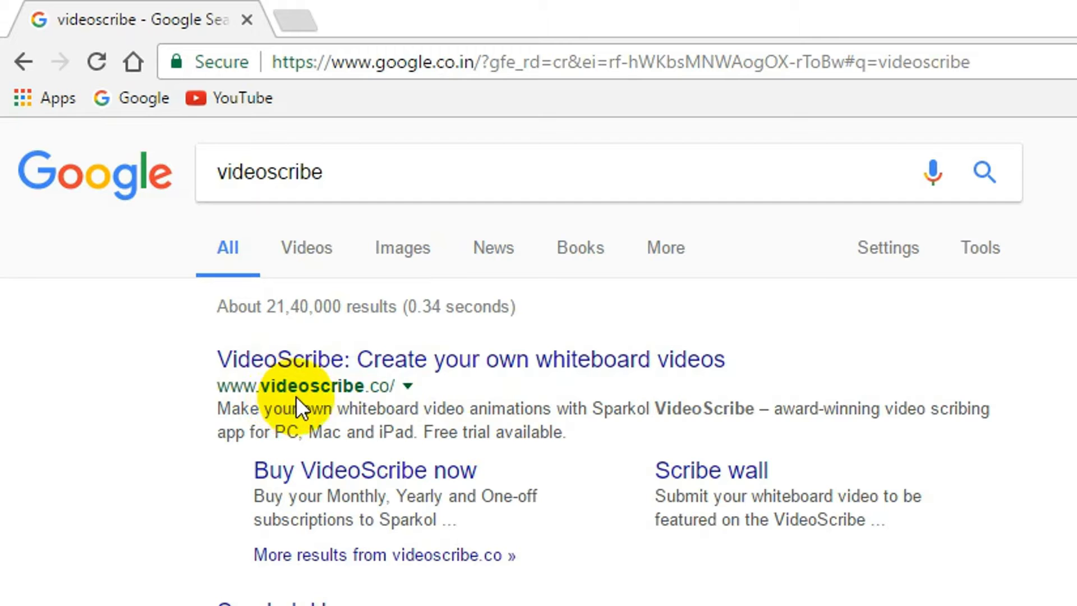
Step: Go to the official VideoScribe website and start the free trial sign-up
click(387, 365)
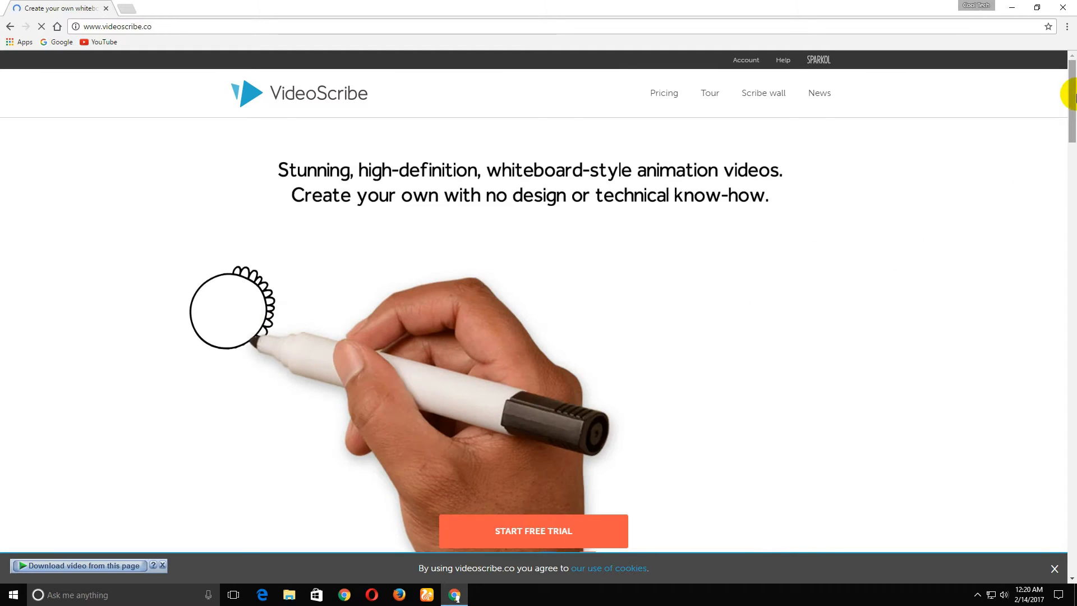
drag(1070, 93, 1070, 126)
click(513, 305)
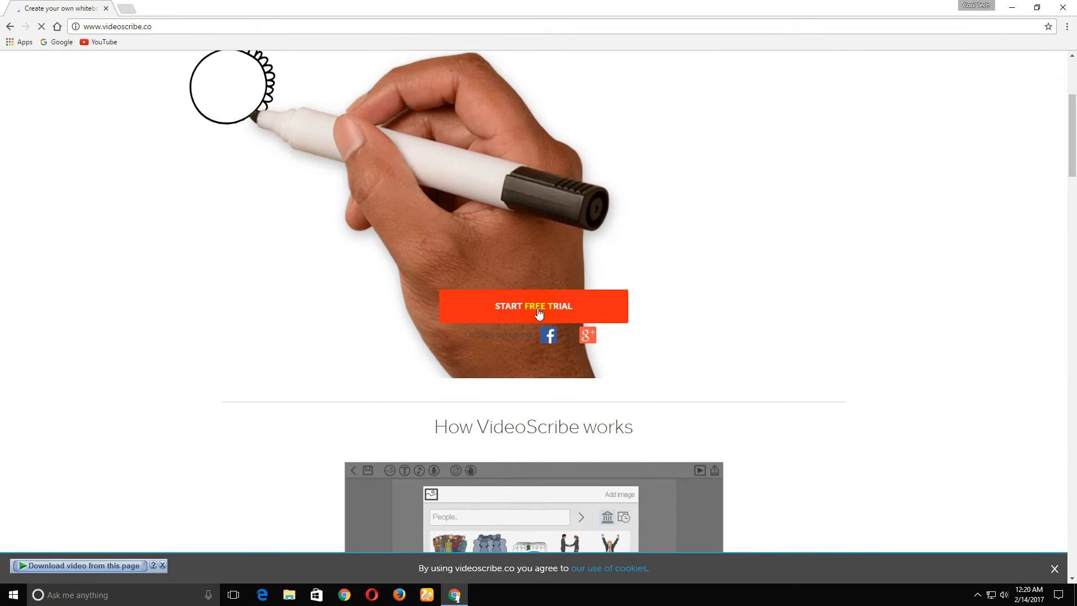
Step: Begin filling in the Sparkol sign-up form's email and first name fields
click(496, 227)
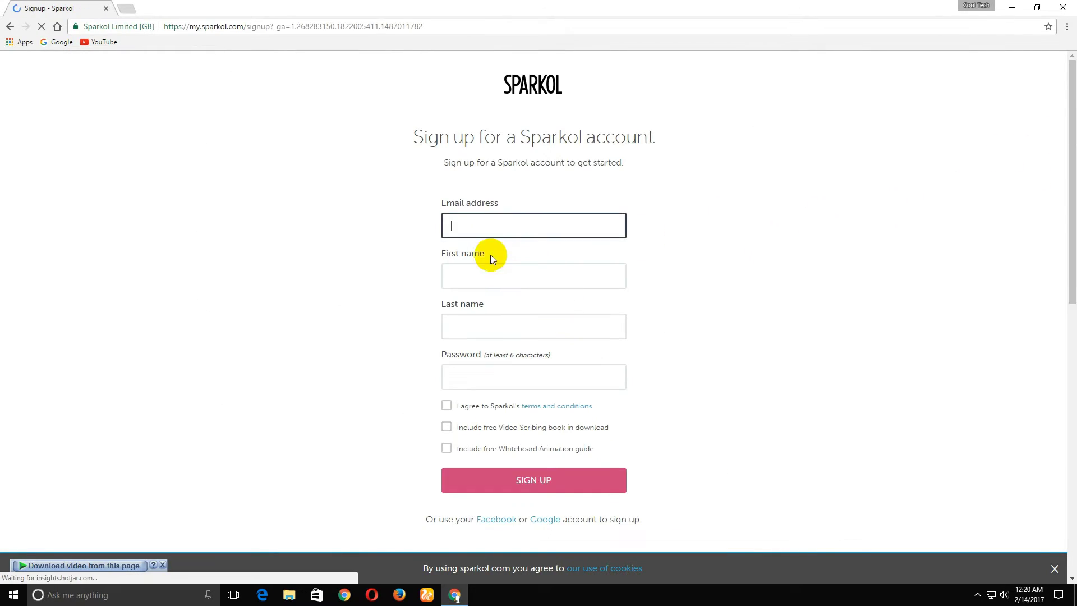
click(492, 275)
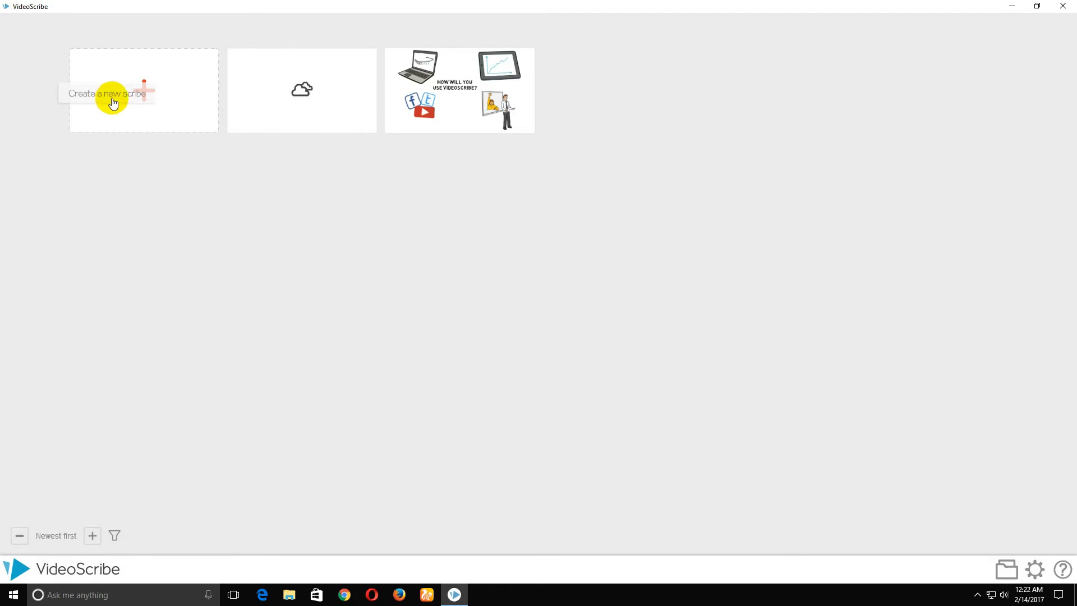
Step: Create a new blank scribe from the project browser's Create a new scribe tile
click(139, 94)
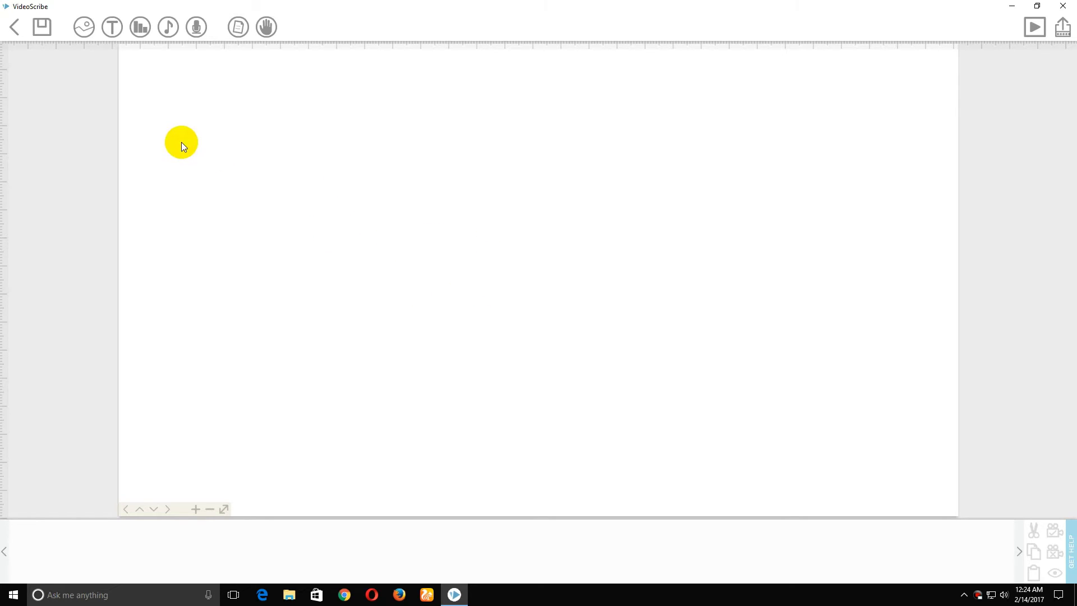
Step: Insert the crossed-arms businessman image, move it right and enlarge it
click(84, 28)
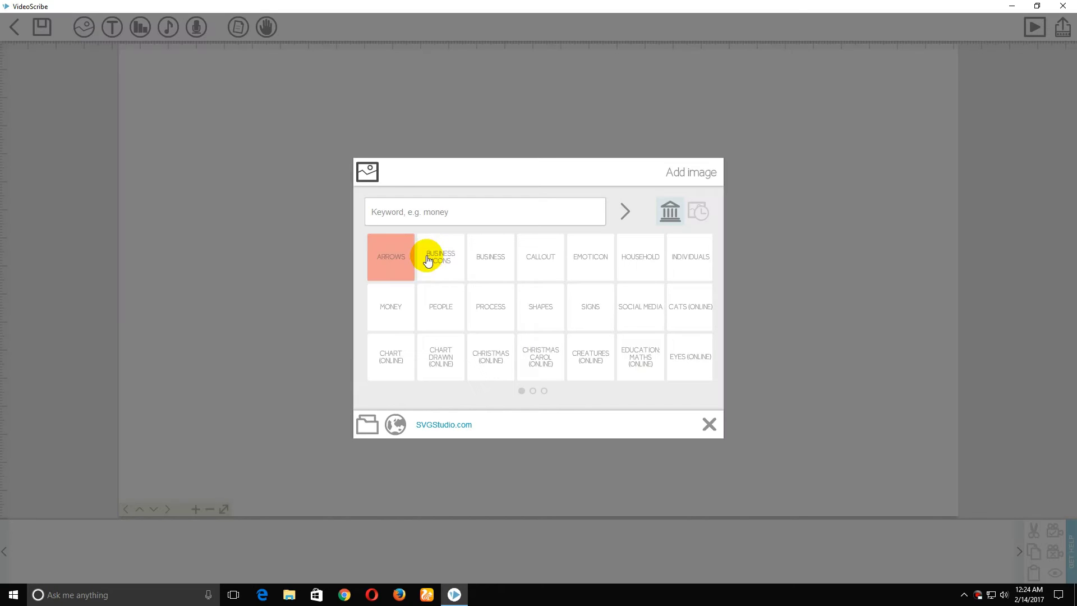
click(624, 211)
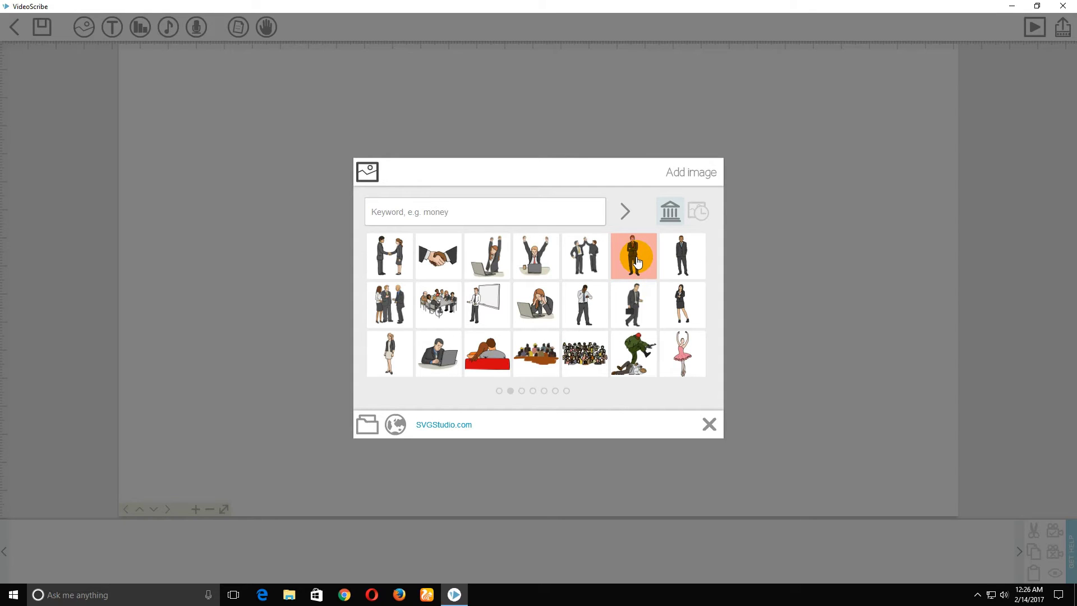
click(636, 256)
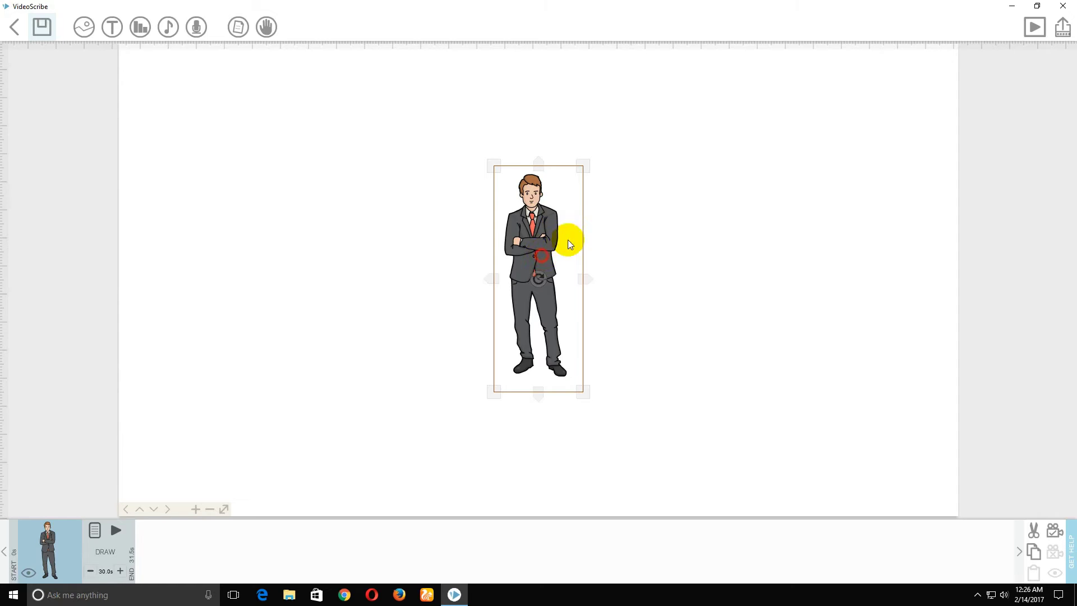
drag(556, 244, 633, 207)
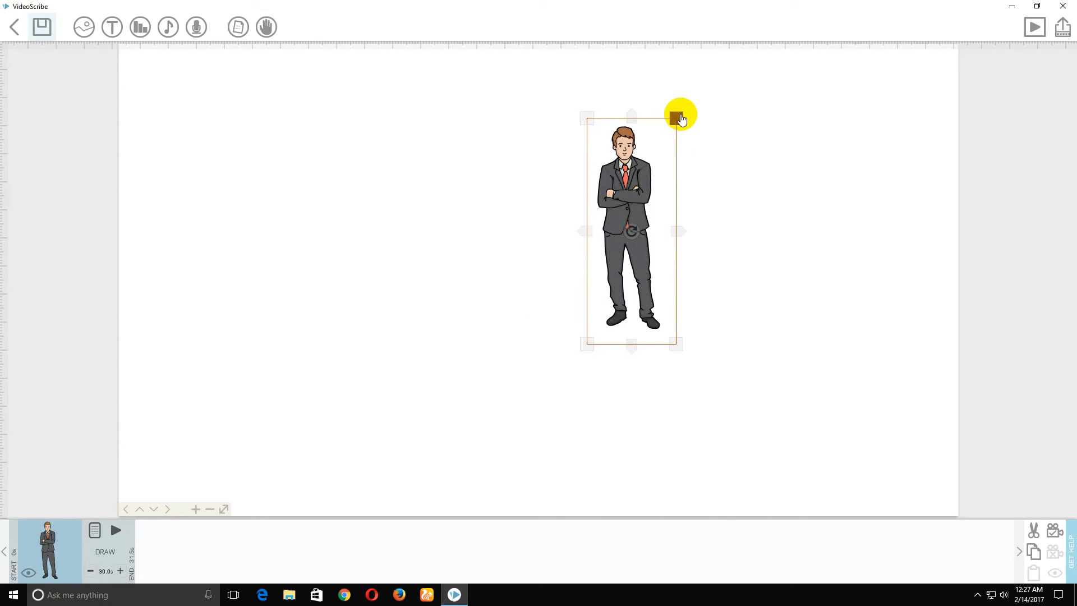
drag(680, 117, 740, 88)
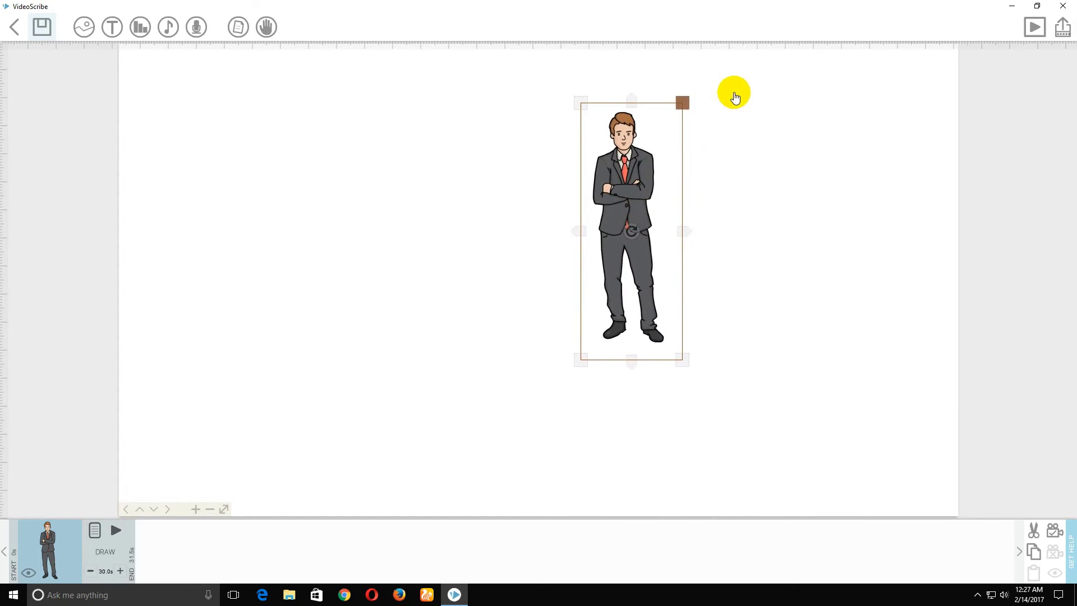
drag(639, 210, 686, 182)
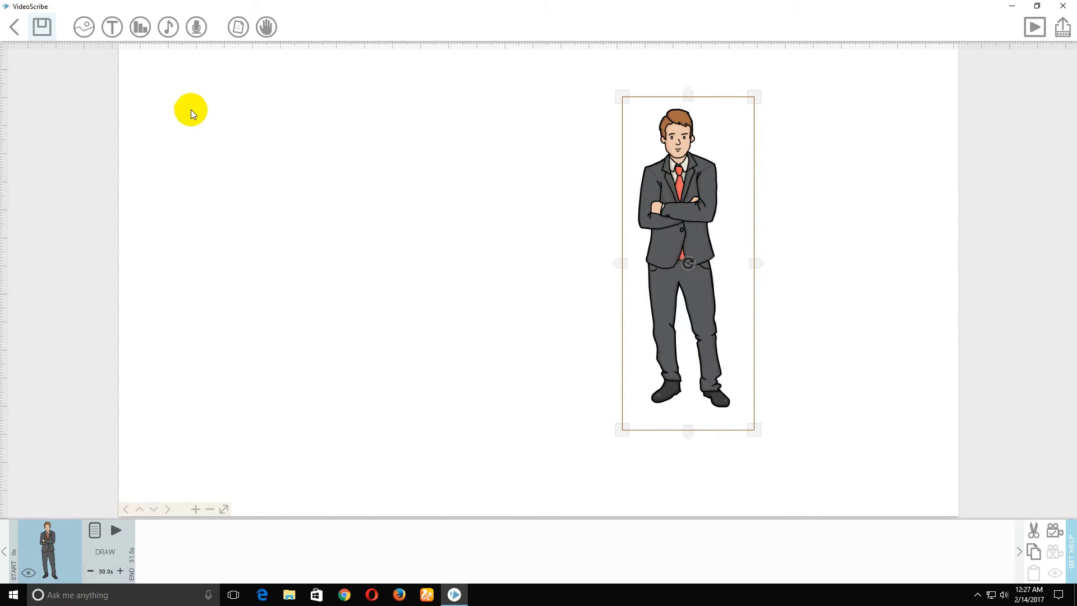
Step: Add 'COOL TECH' text and scale it up across the canvas beside the businessman
click(112, 27)
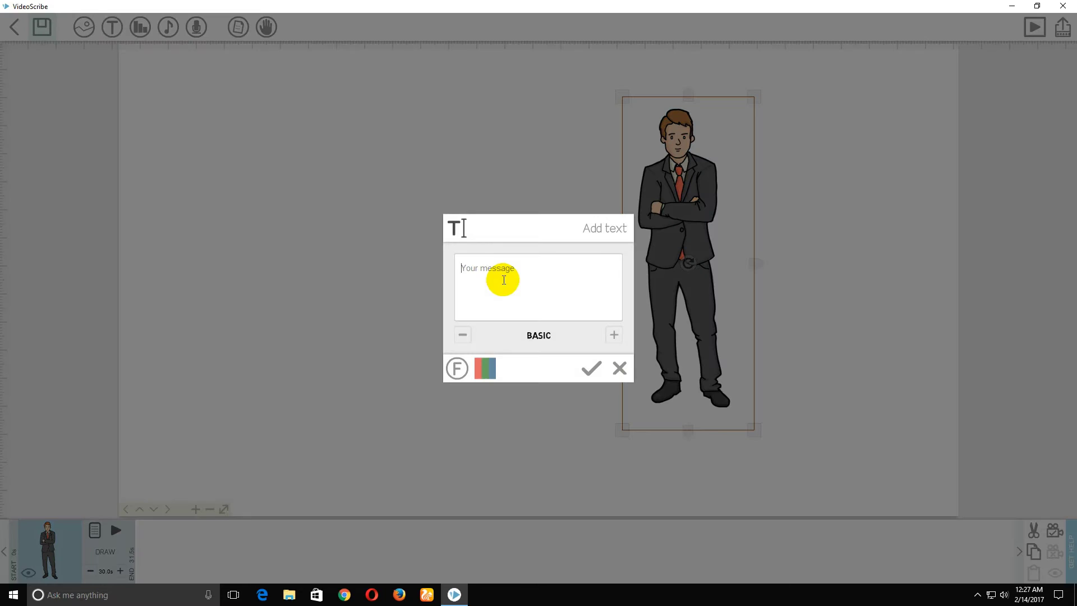
click(504, 281)
text(Cool Tech)
click(589, 370)
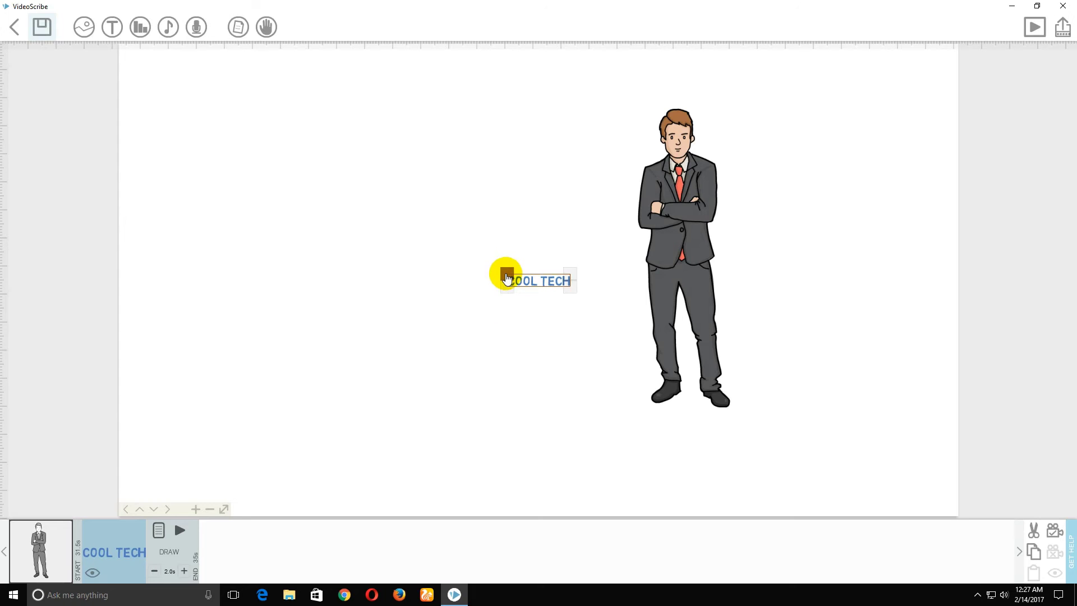
drag(505, 274, 277, 229)
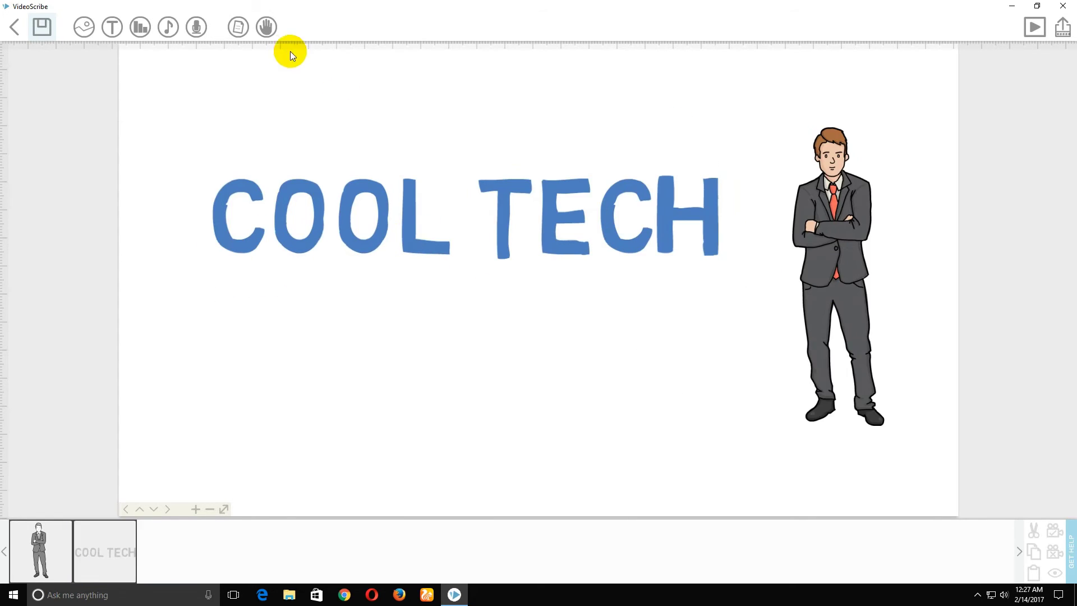
Step: Choose the first arm tile as the drawing hand and confirm it
click(267, 28)
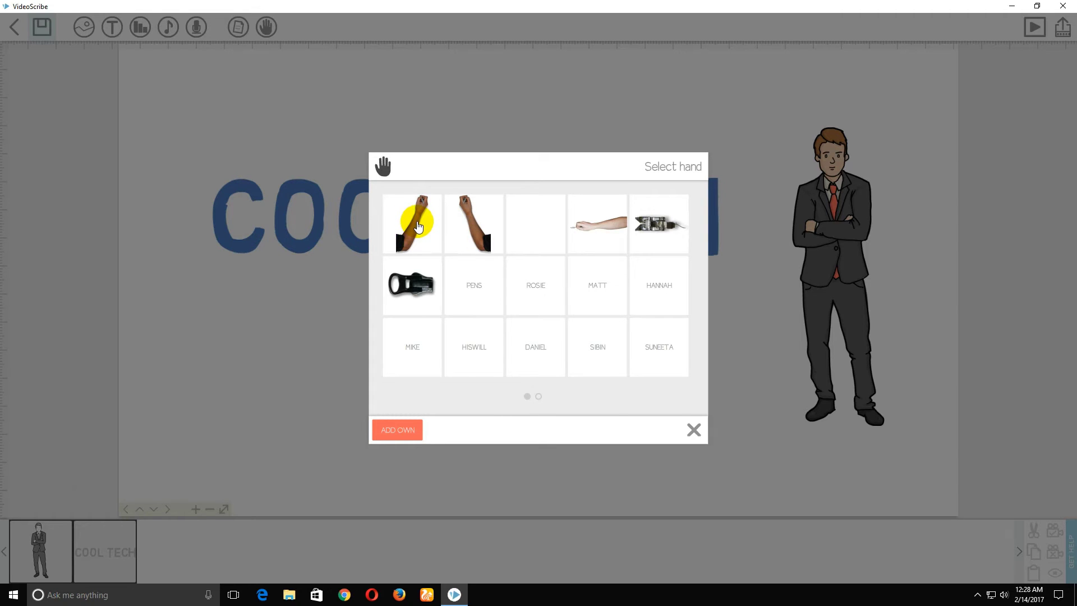
click(417, 222)
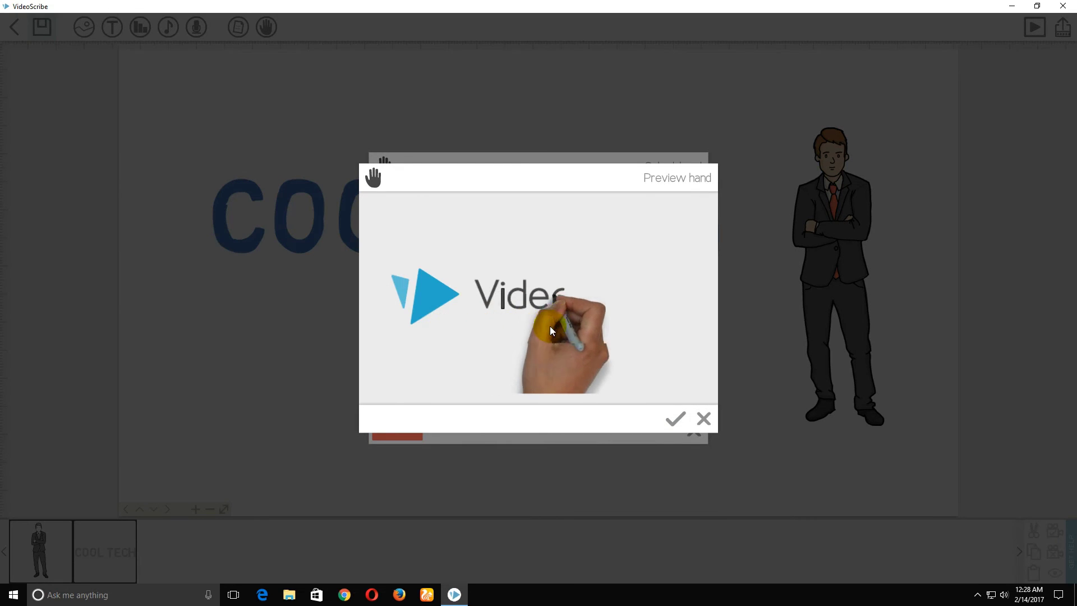
click(675, 418)
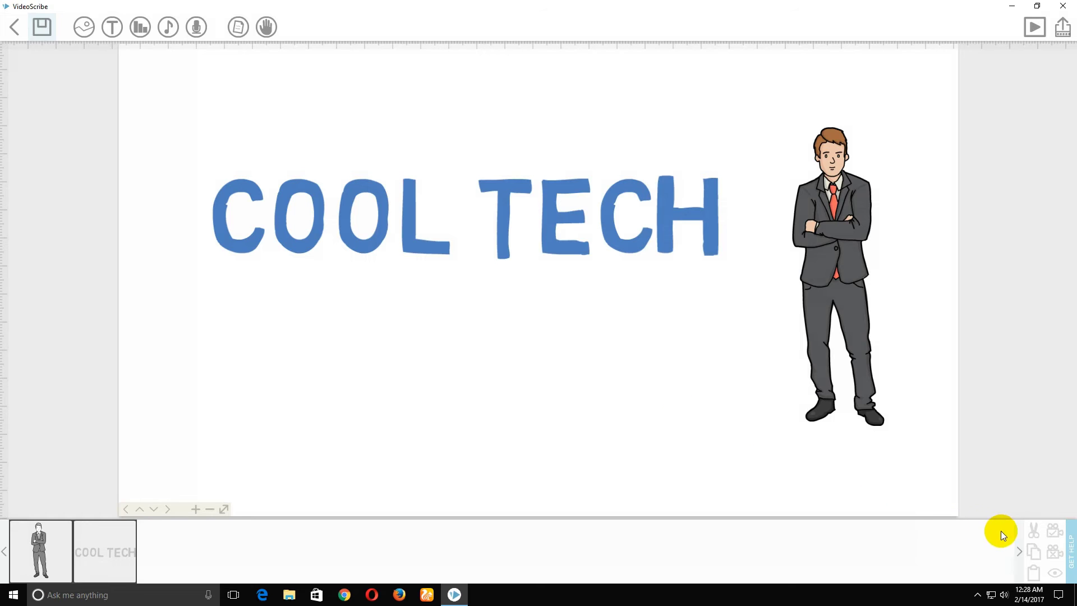
Step: Preview the scribe drawing the businessman and the COOL TECH text
click(1033, 28)
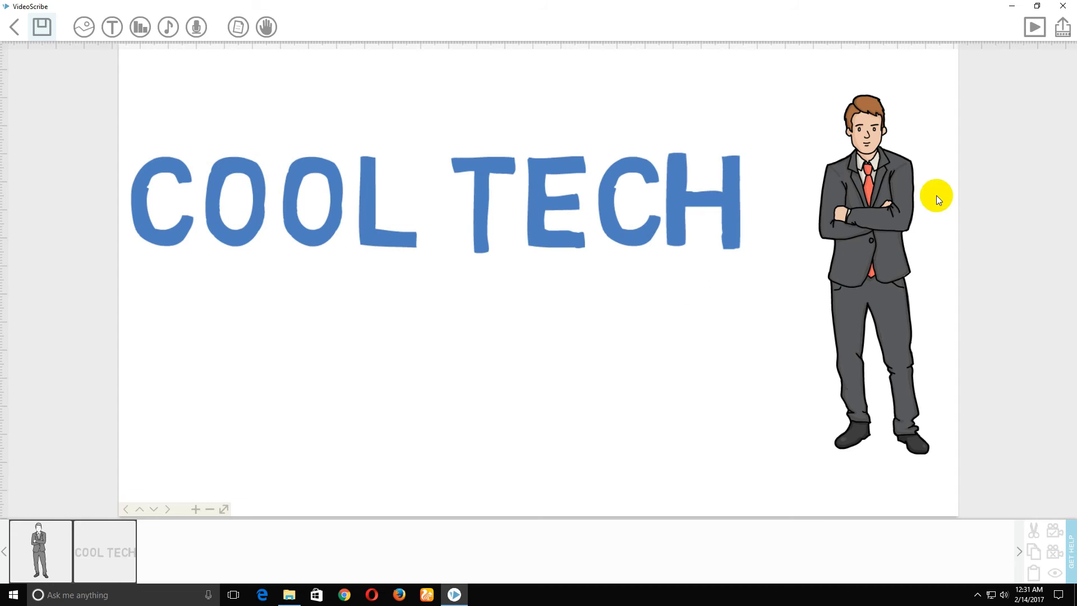
Step: Set up a video file named 'Cool Tech' as AVI, 1080 Full HD, 30 fps
click(1062, 30)
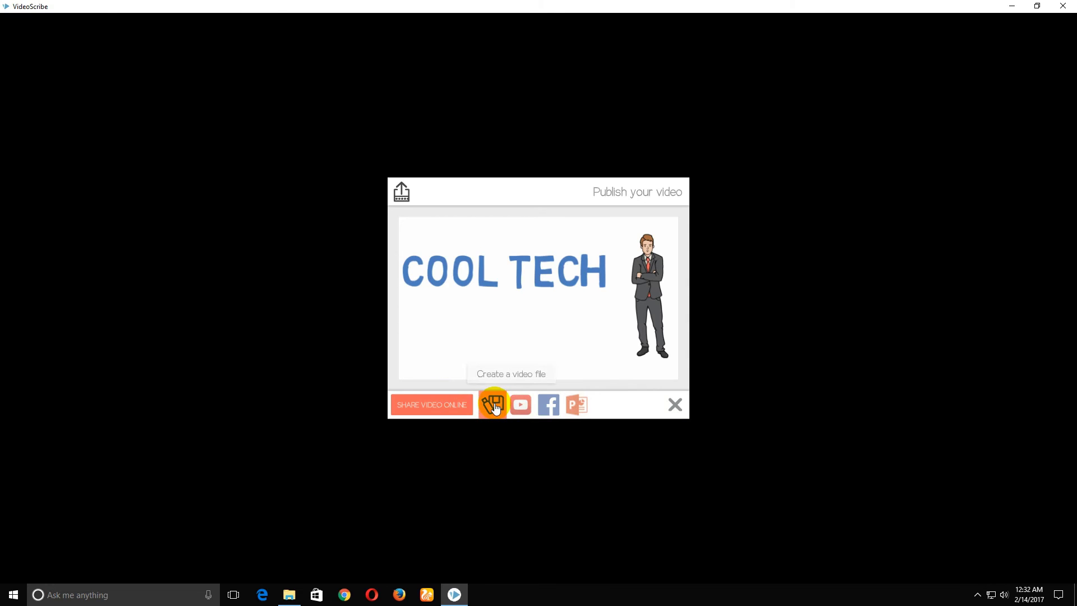
click(492, 406)
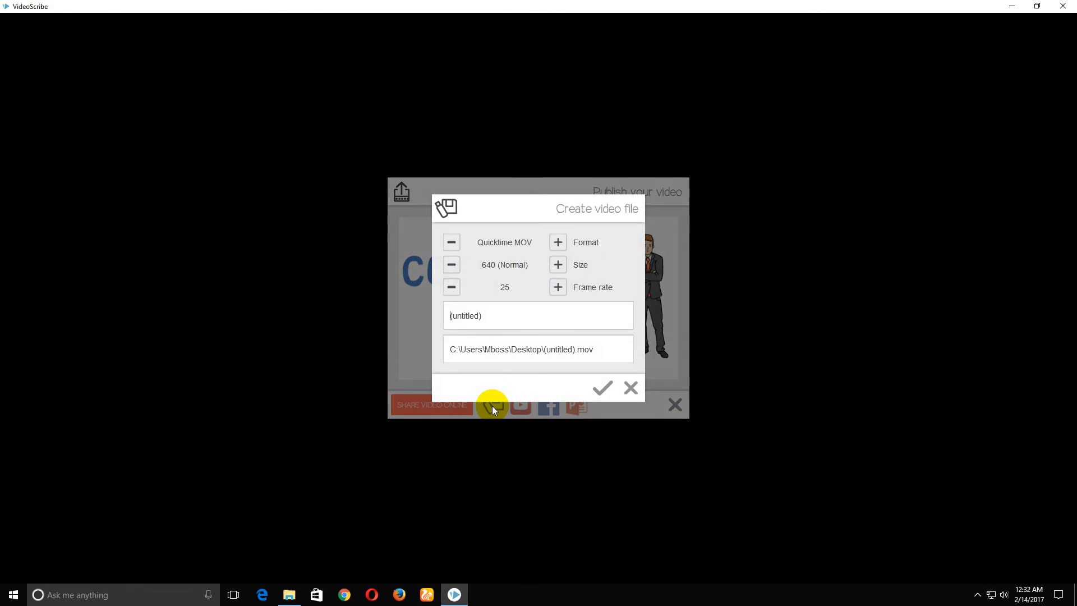
double_click(487, 316)
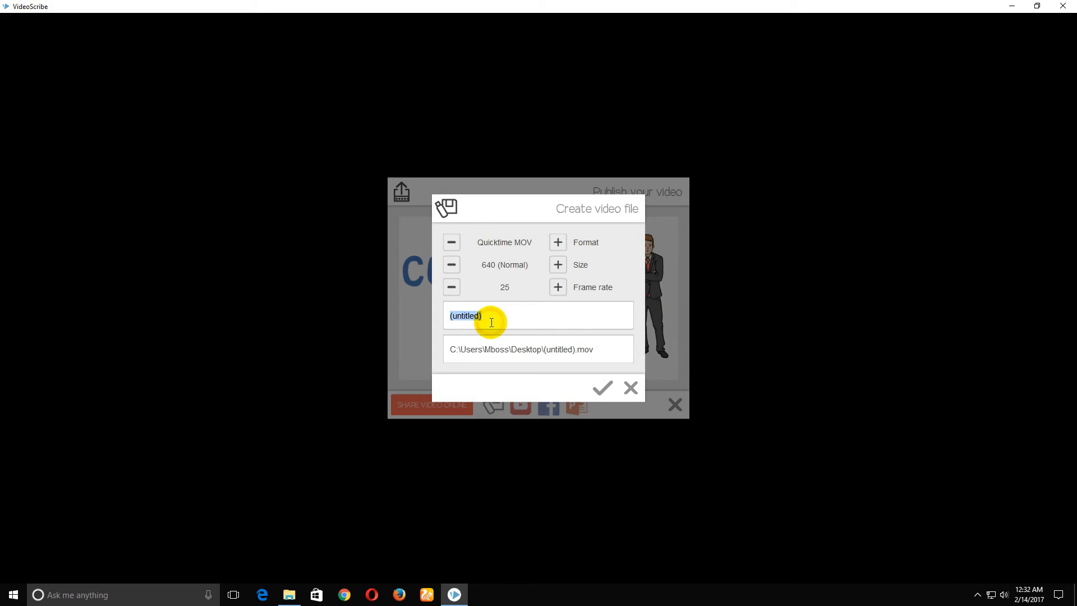
text(Cool)
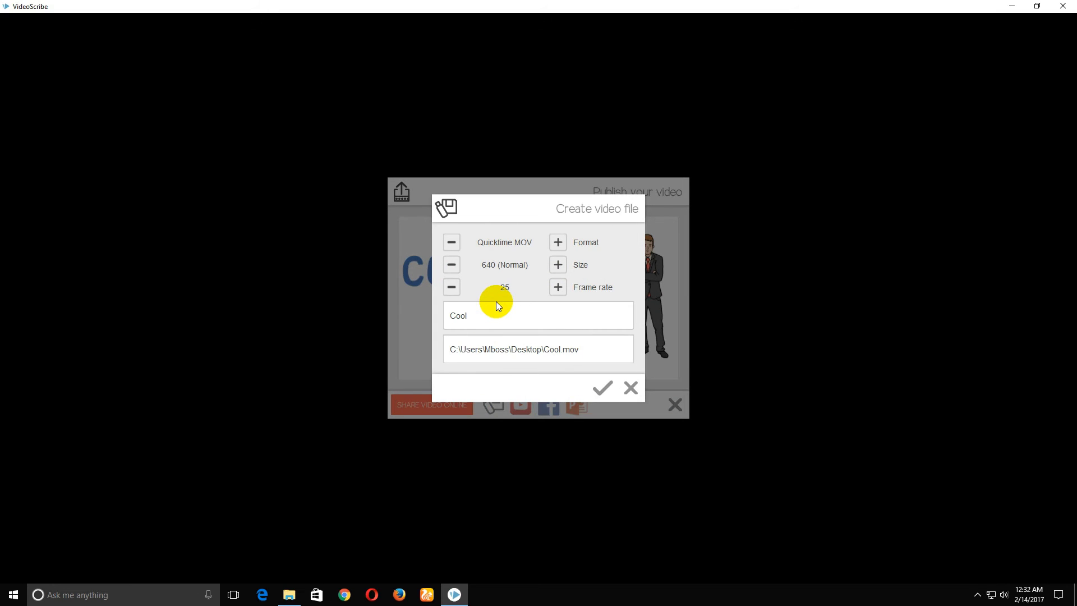
text( Tech)
click(451, 244)
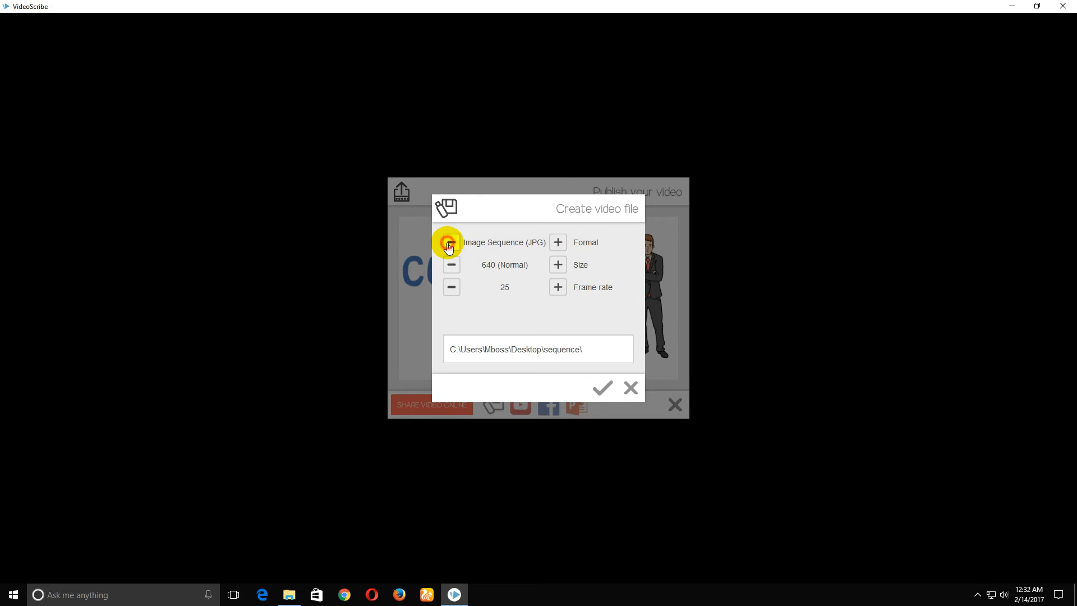
click(451, 244)
click(450, 244)
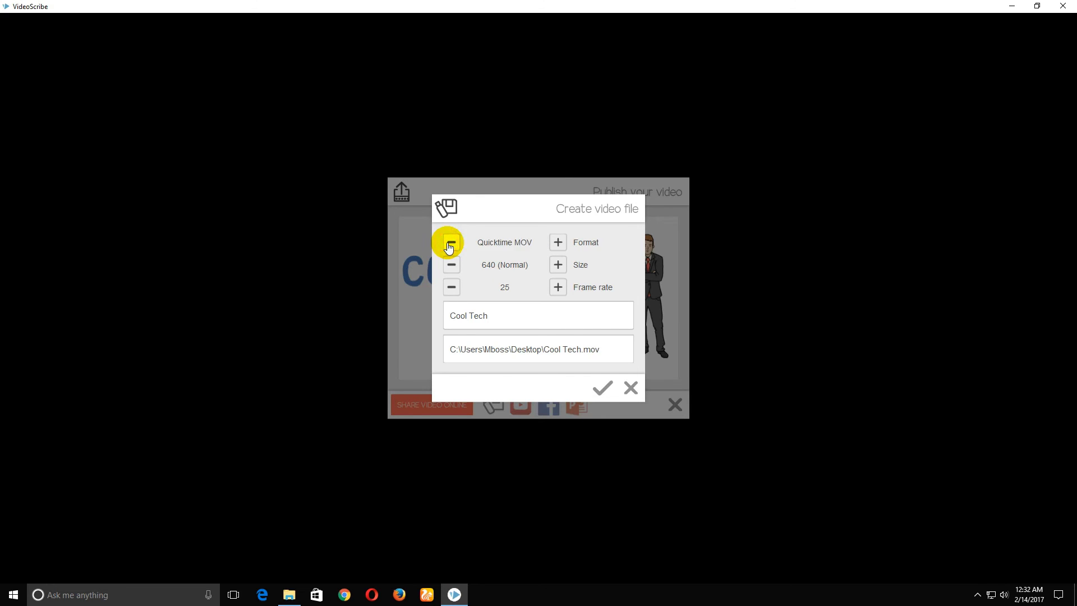
click(557, 242)
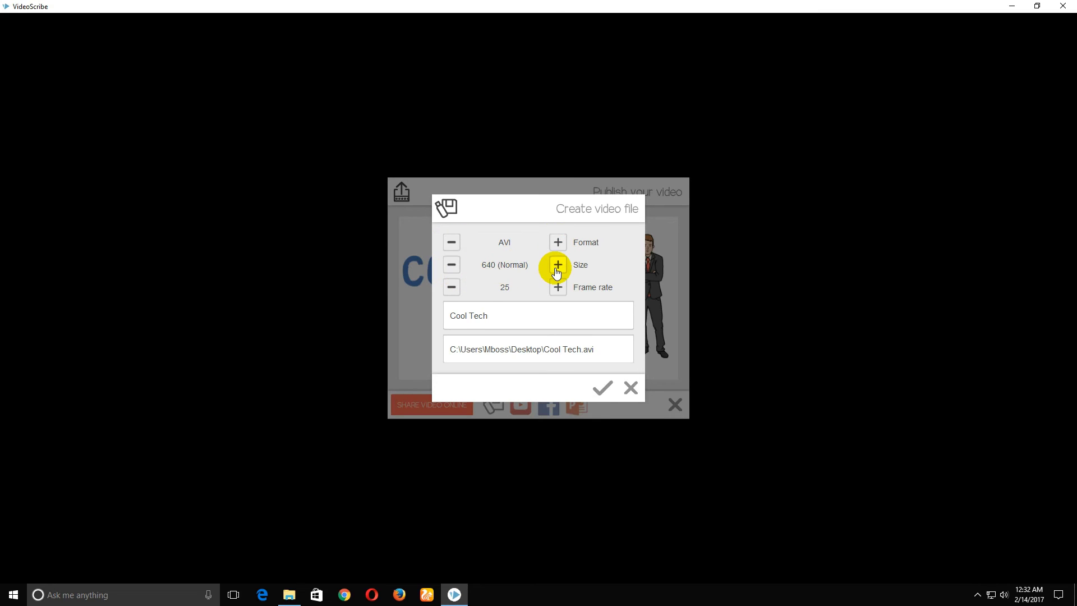
click(556, 265)
click(557, 287)
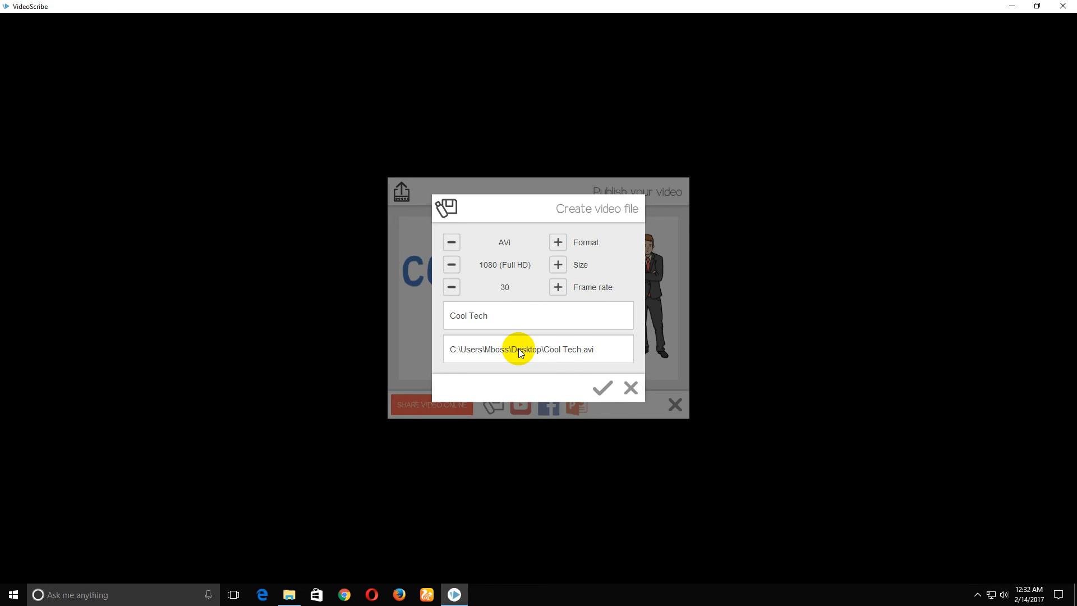
Step: Render the Cool Tech AVI video and choose VLC media player to open it
click(600, 388)
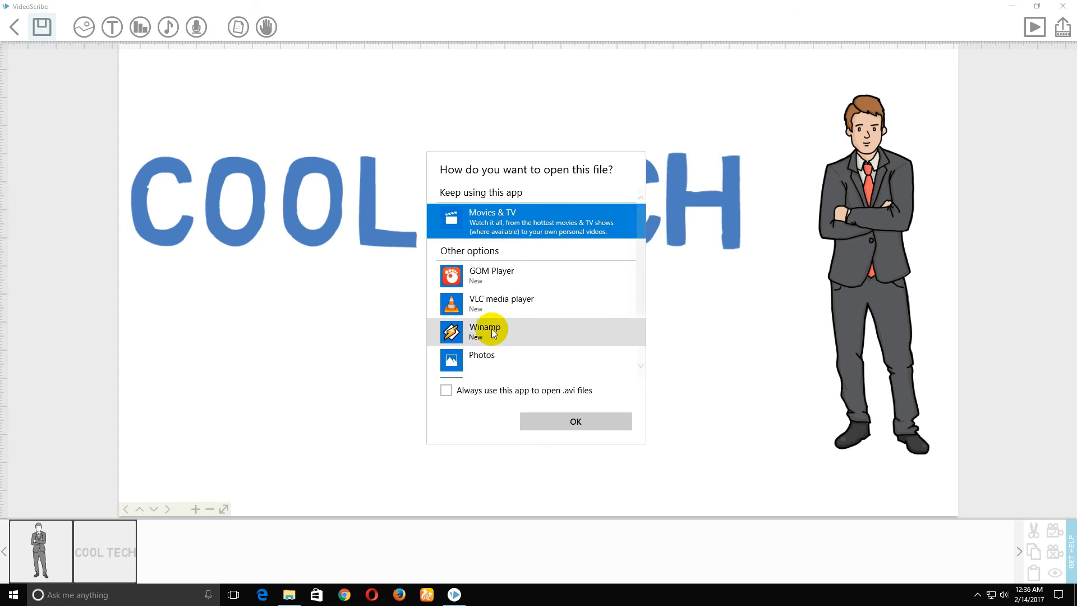
click(496, 303)
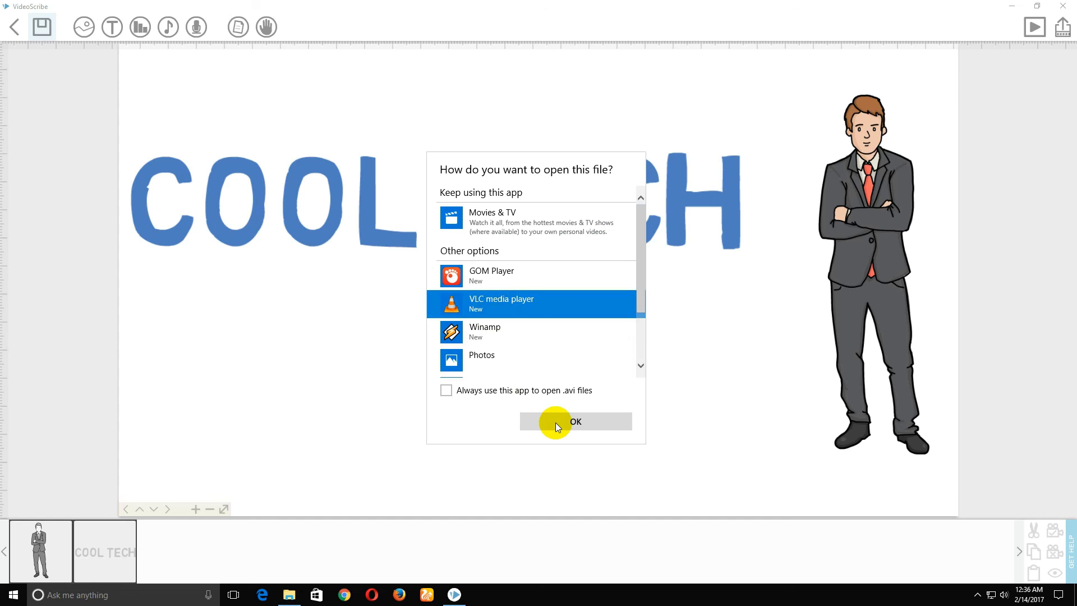